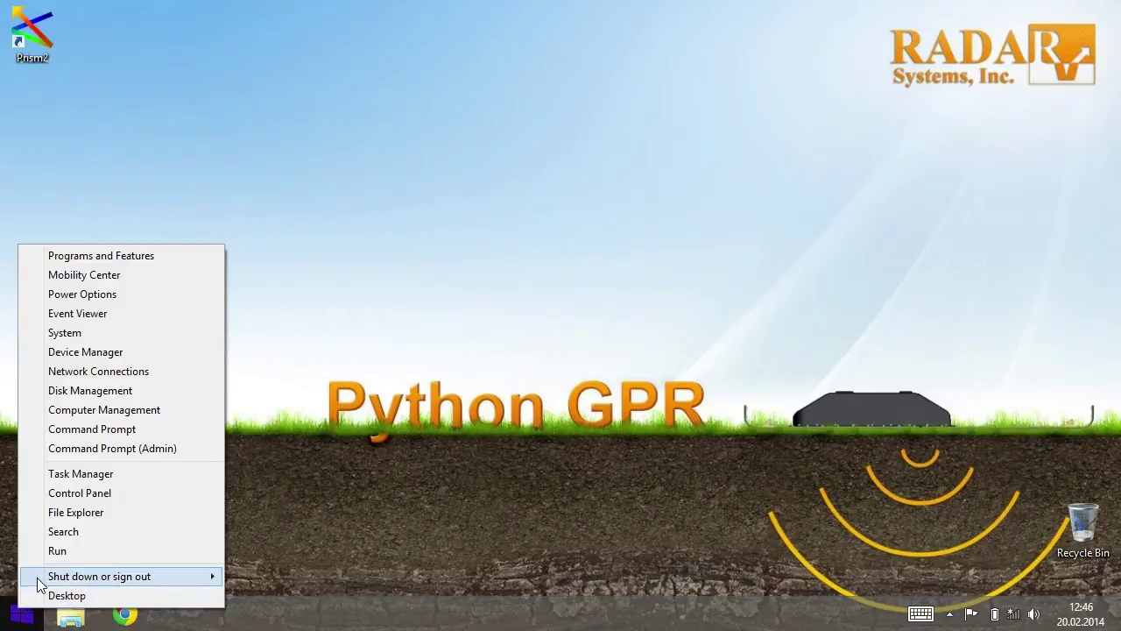
- Open the Control Panel by running the "control" command
click(57, 551)
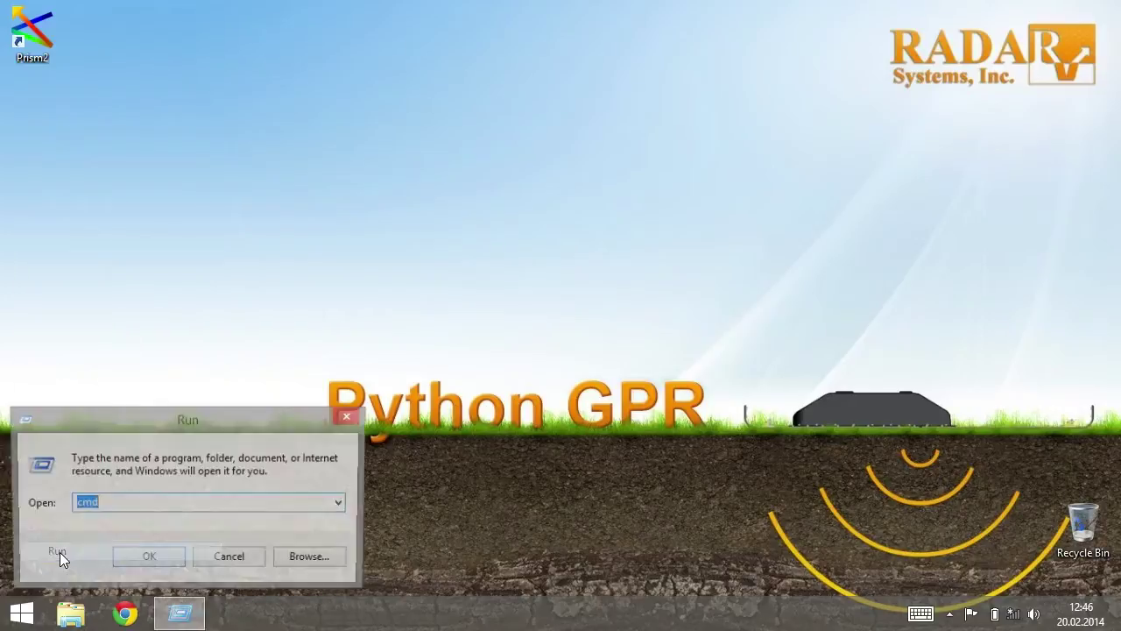
drag(100, 500, 75, 502)
text(c)
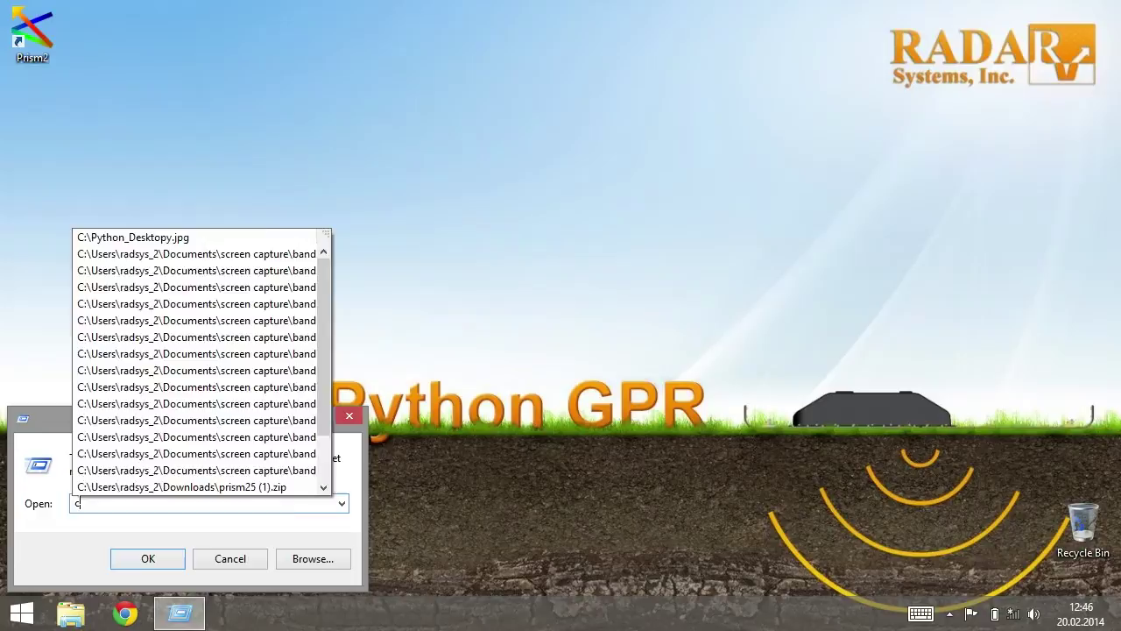
text(ontrol)
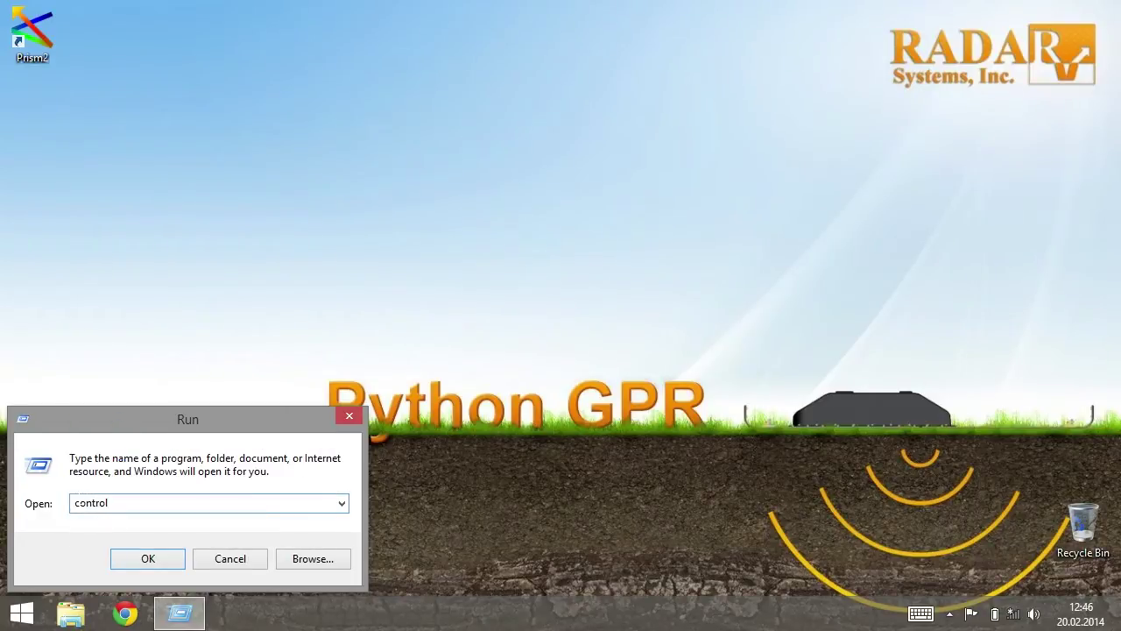
click(157, 559)
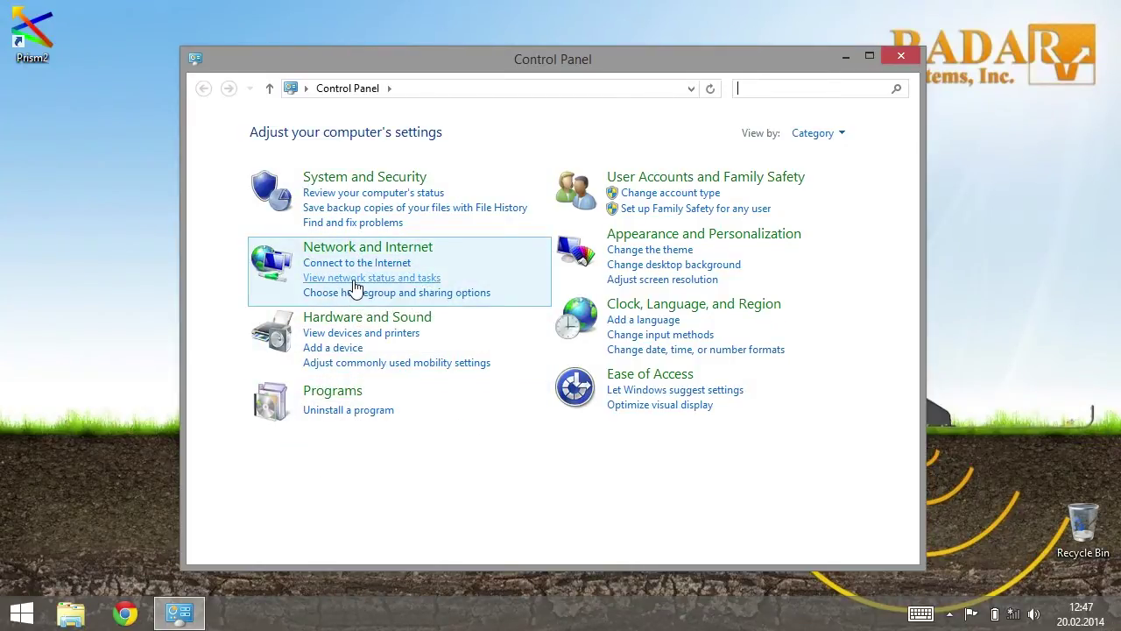
- Open the network connections list and view the properties of the Wi-Fi 2 NETGEAR adapter
click(355, 279)
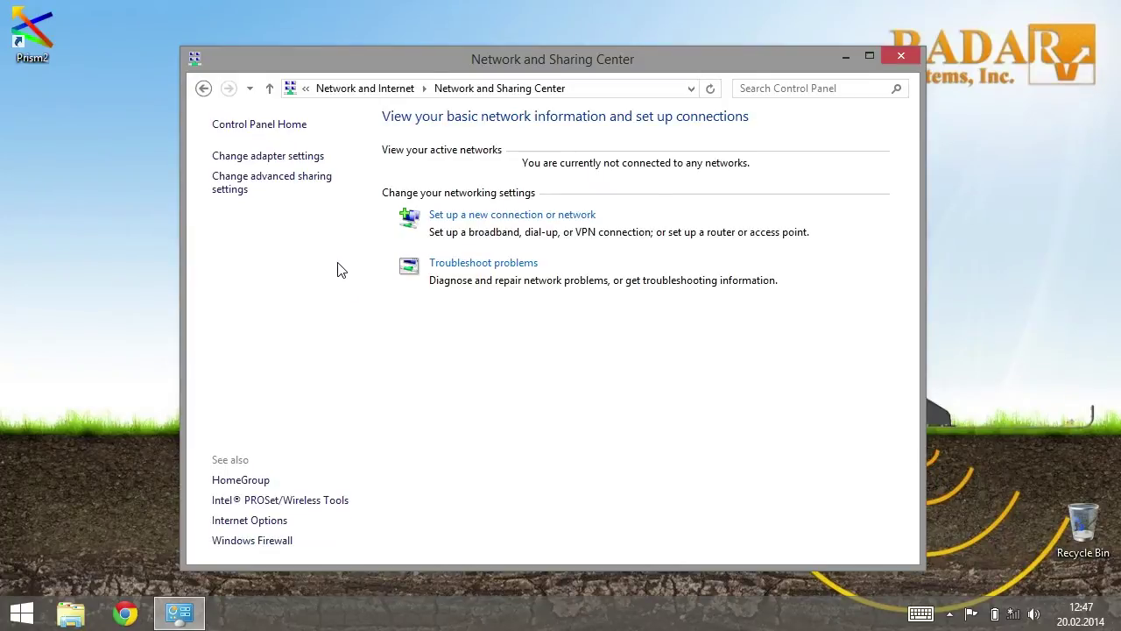
click(252, 163)
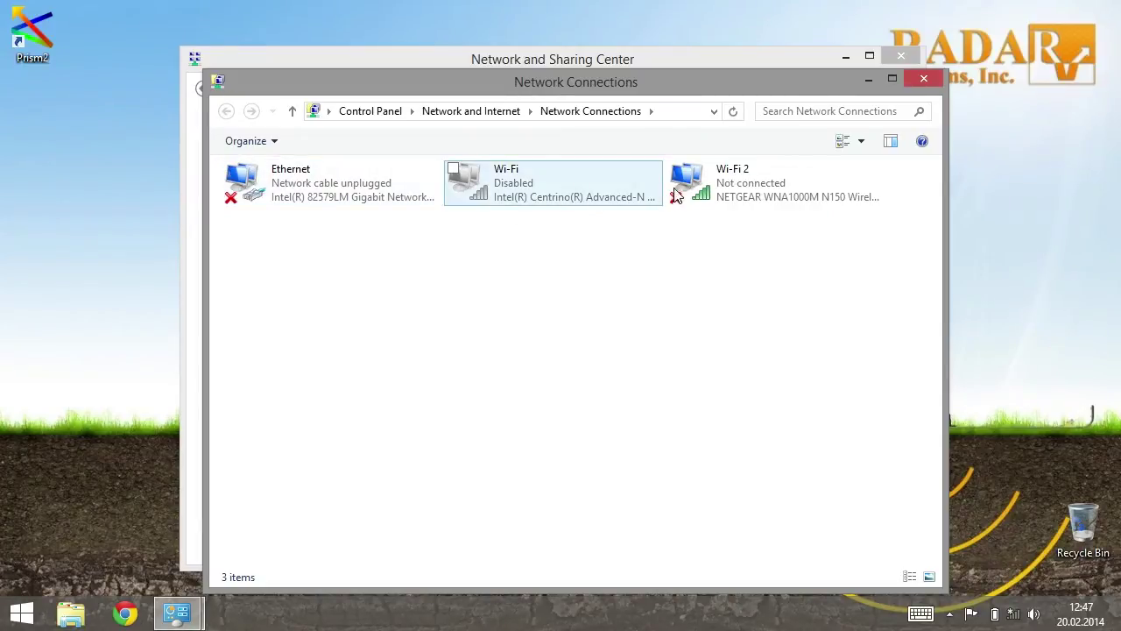
right_click(741, 186)
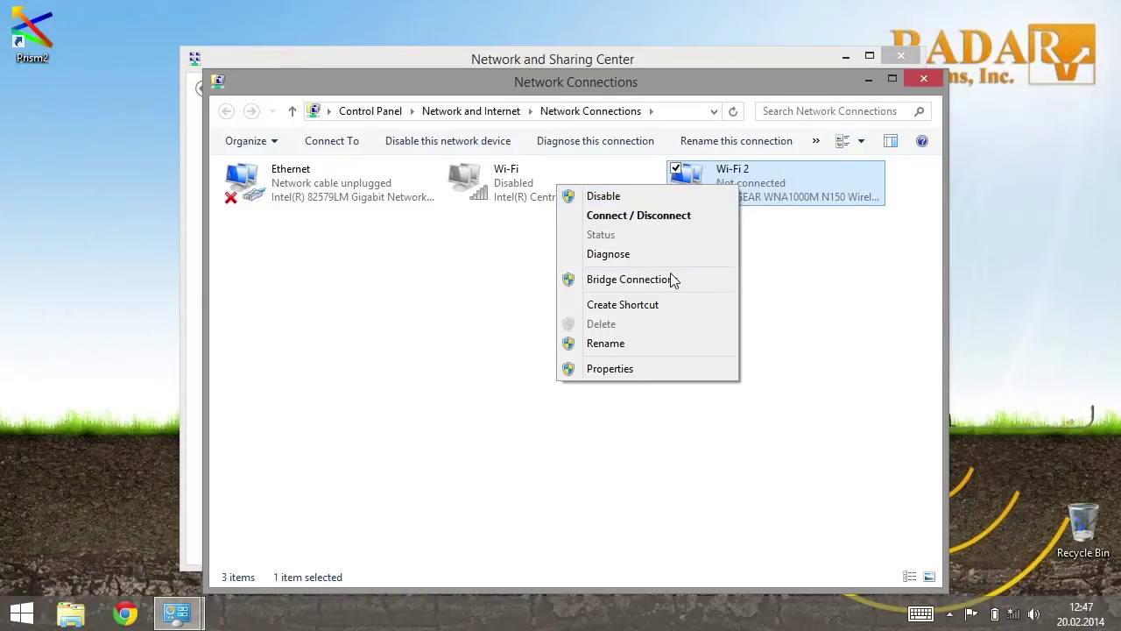
click(625, 372)
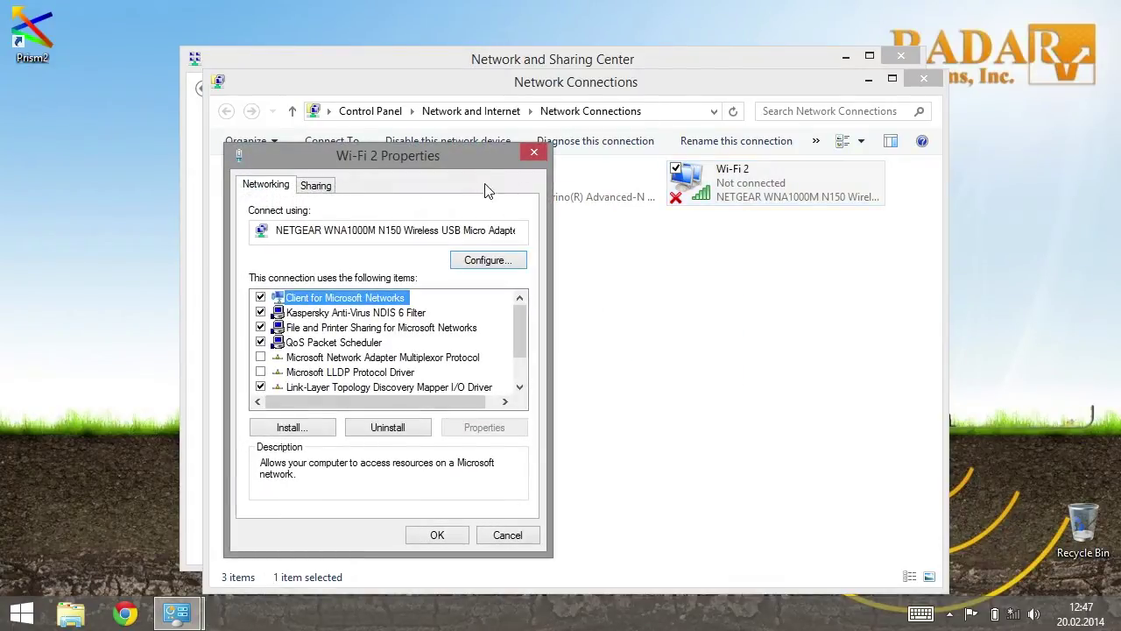
- Give Wi-Fi 2's IPv4 protocol the static IP address 192.168.0.1 with subnet mask 255.255.255.0, and close the network connections
drag(463, 156, 637, 120)
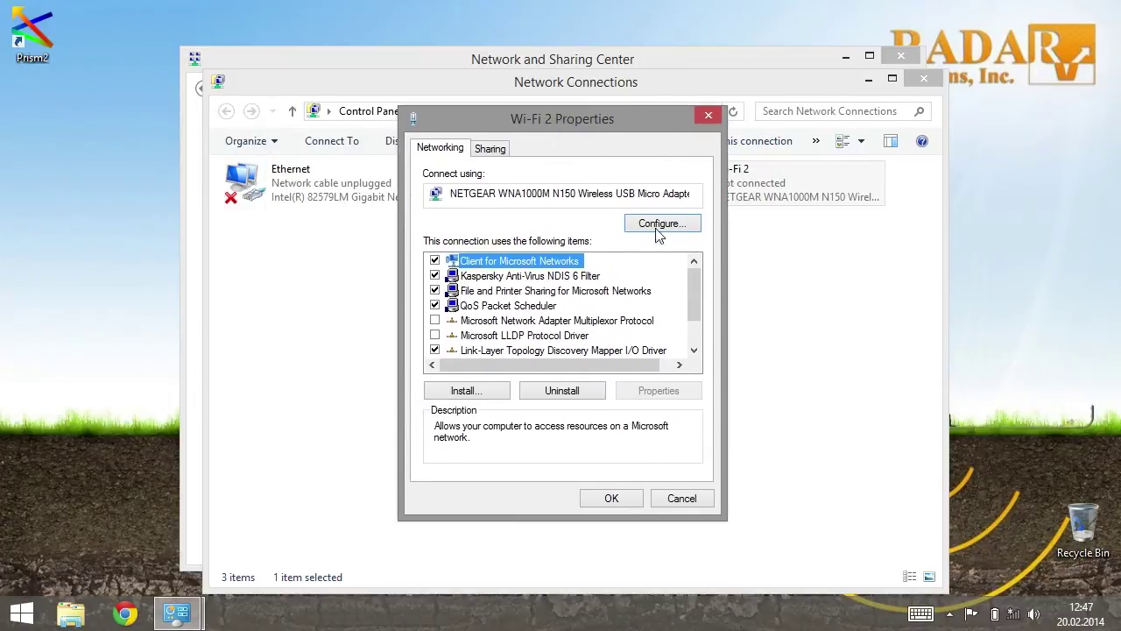
drag(696, 312, 703, 346)
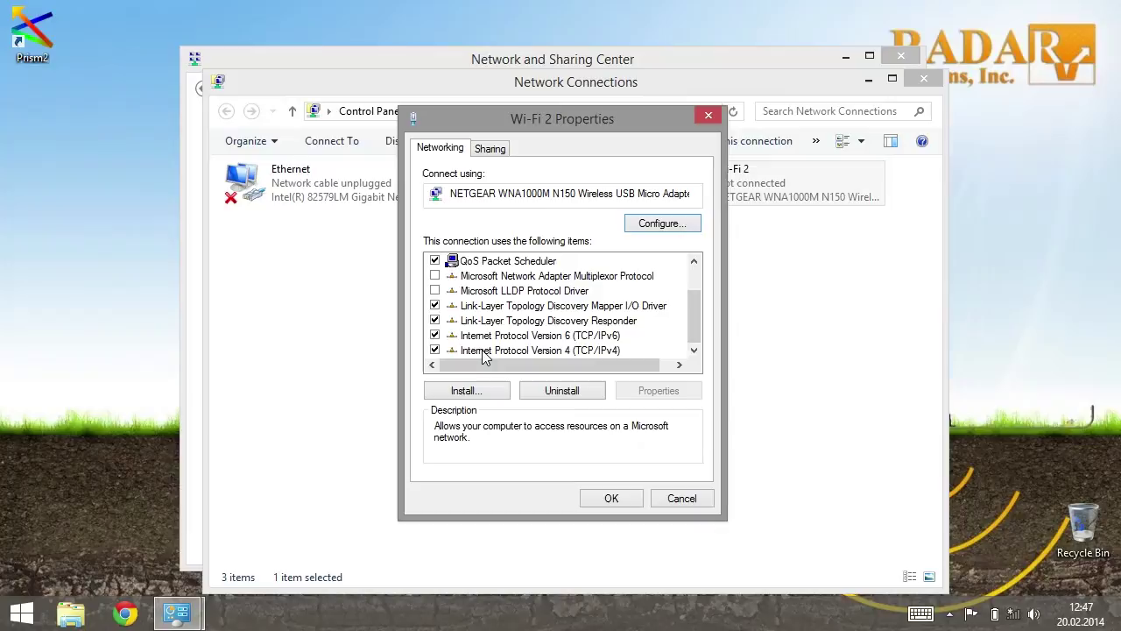
click(516, 351)
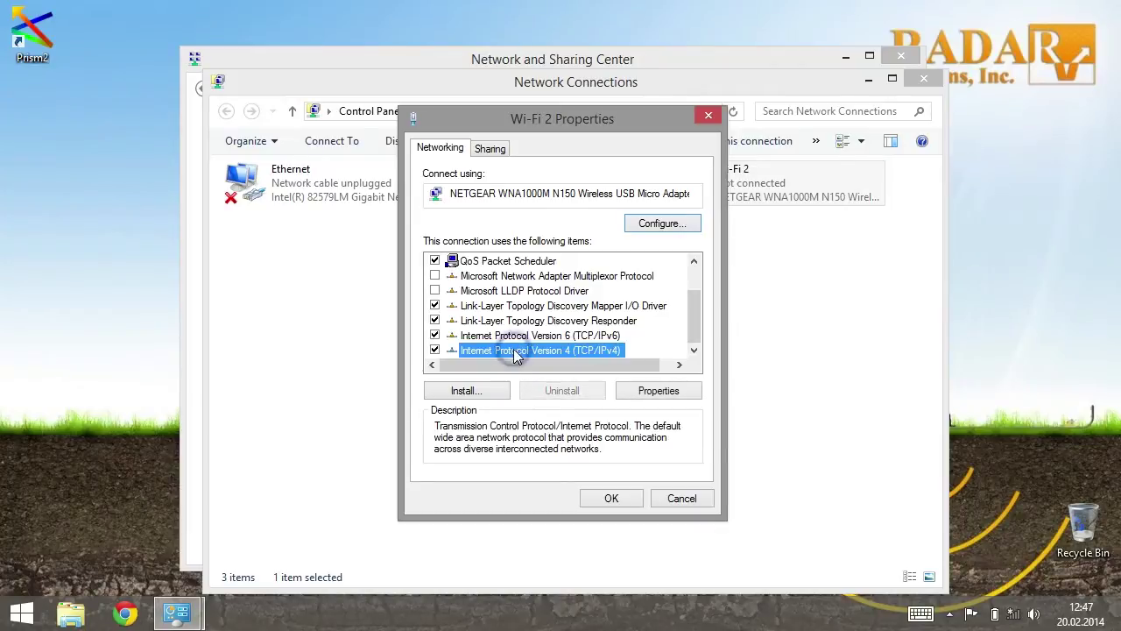
click(658, 391)
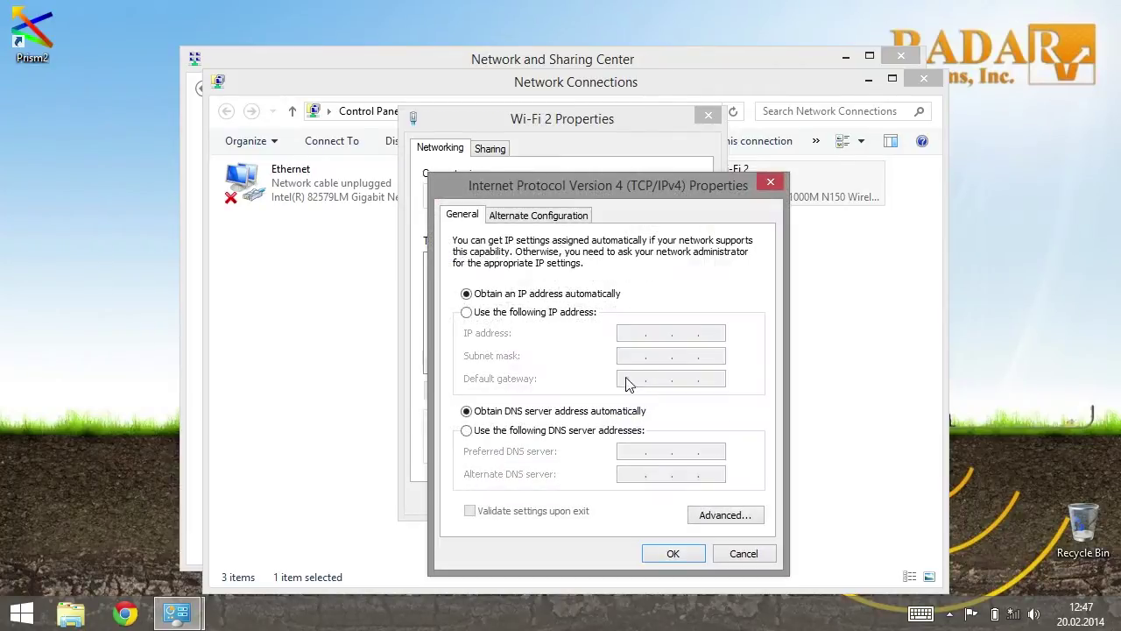
drag(602, 179, 664, 108)
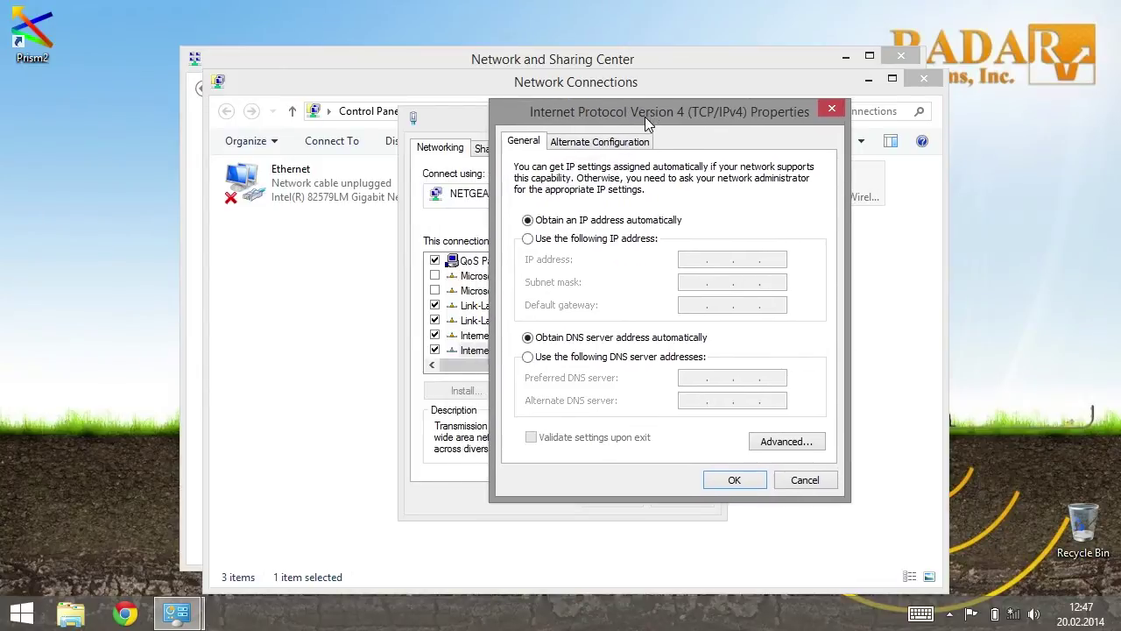
click(527, 238)
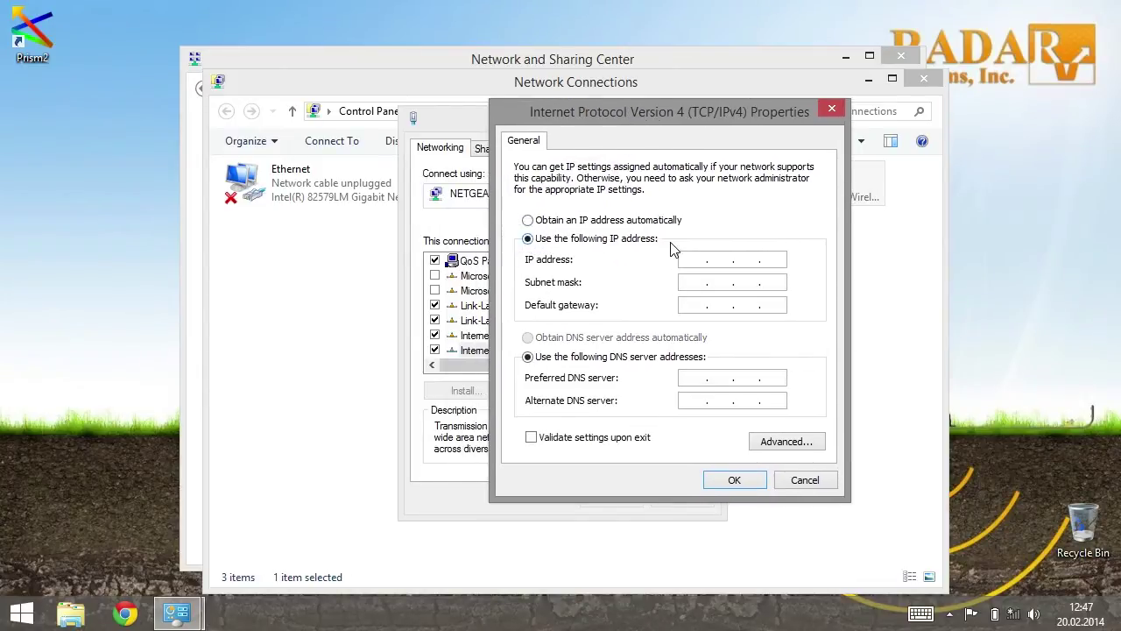
text(192 . 168 . 0 . 1)
click(687, 282)
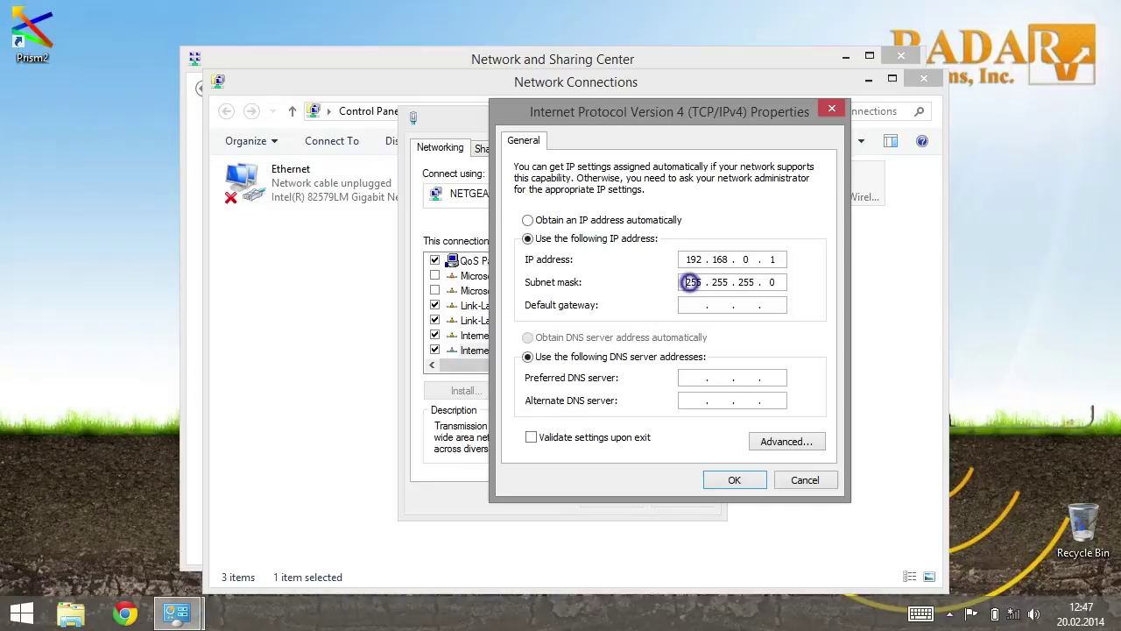
click(740, 480)
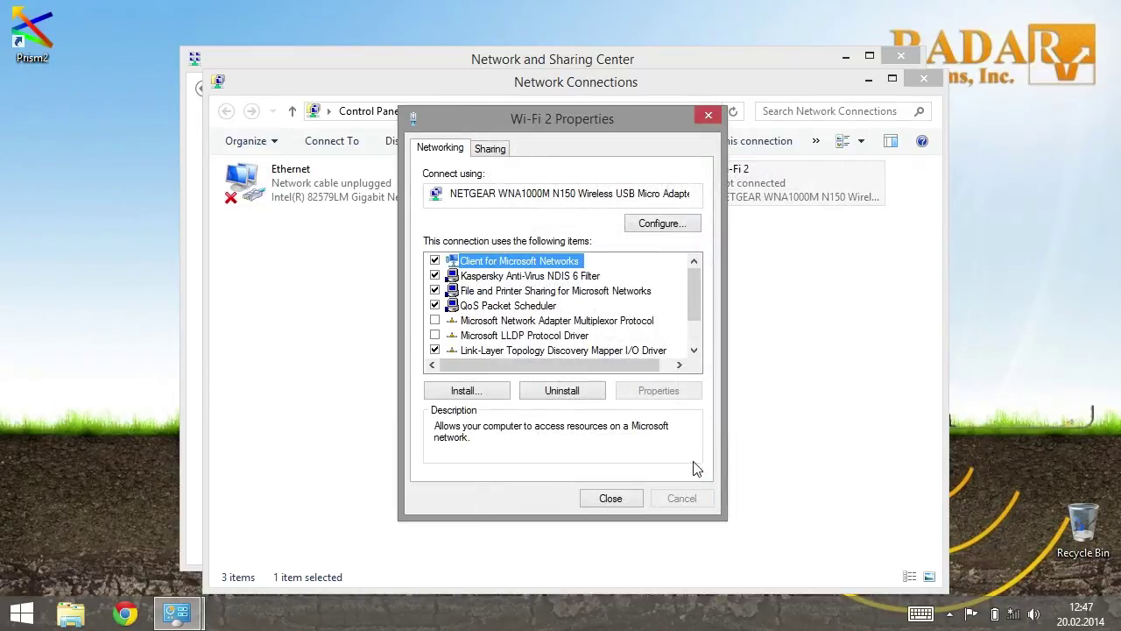
click(613, 497)
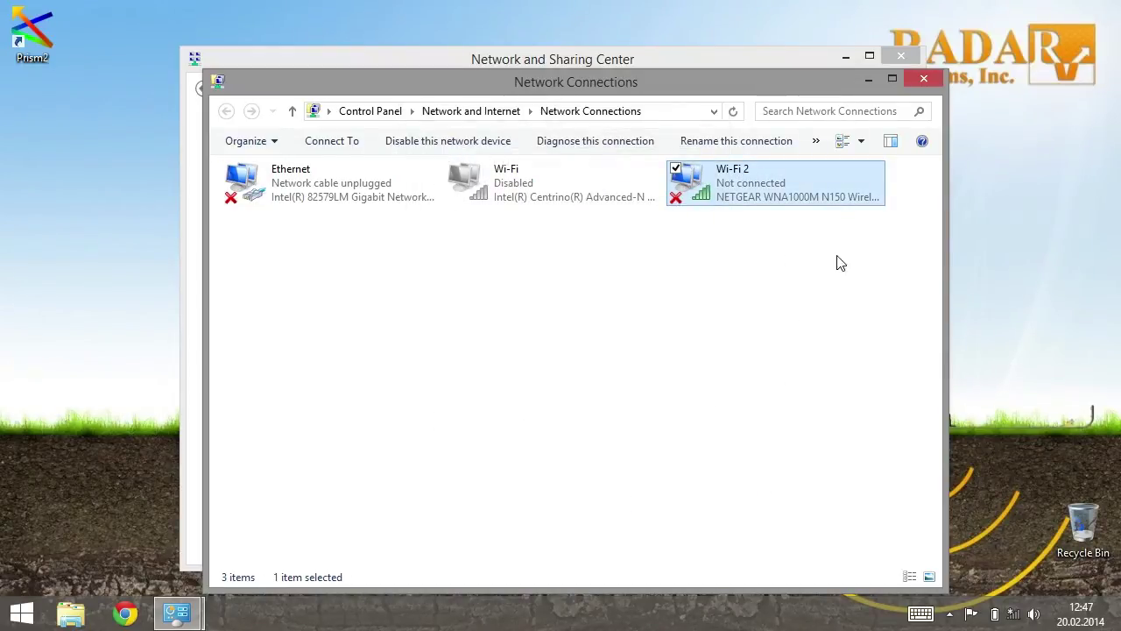
click(920, 83)
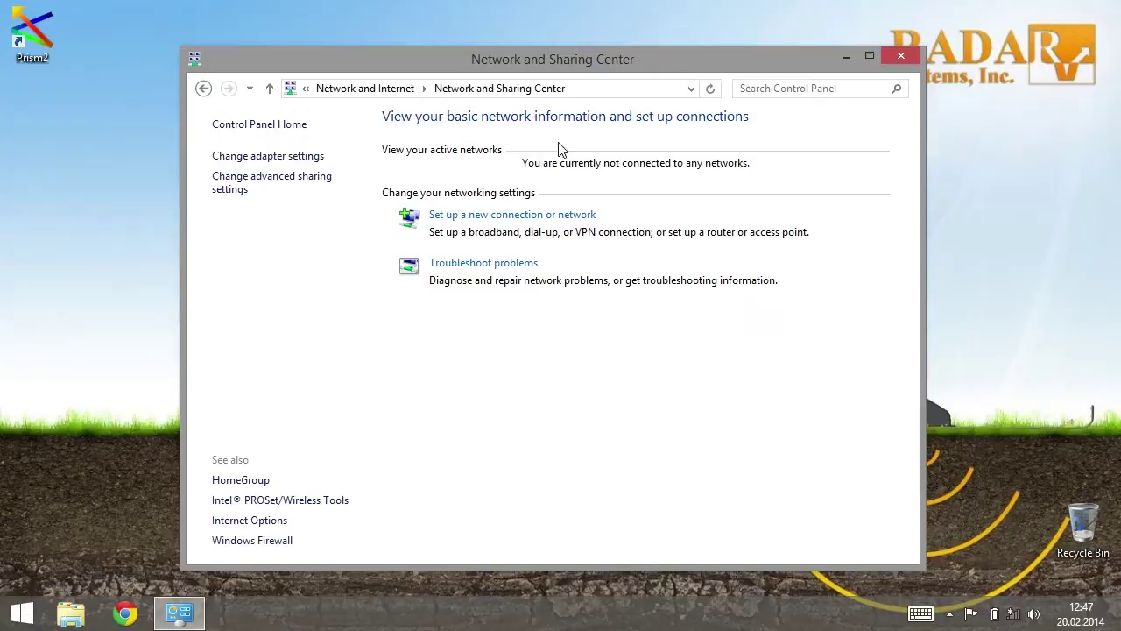
- Check the wireless adapter's Power Saving Mode in the advanced settings of the Panasonic Power Management(Standard) plan, and accept the settings
click(198, 90)
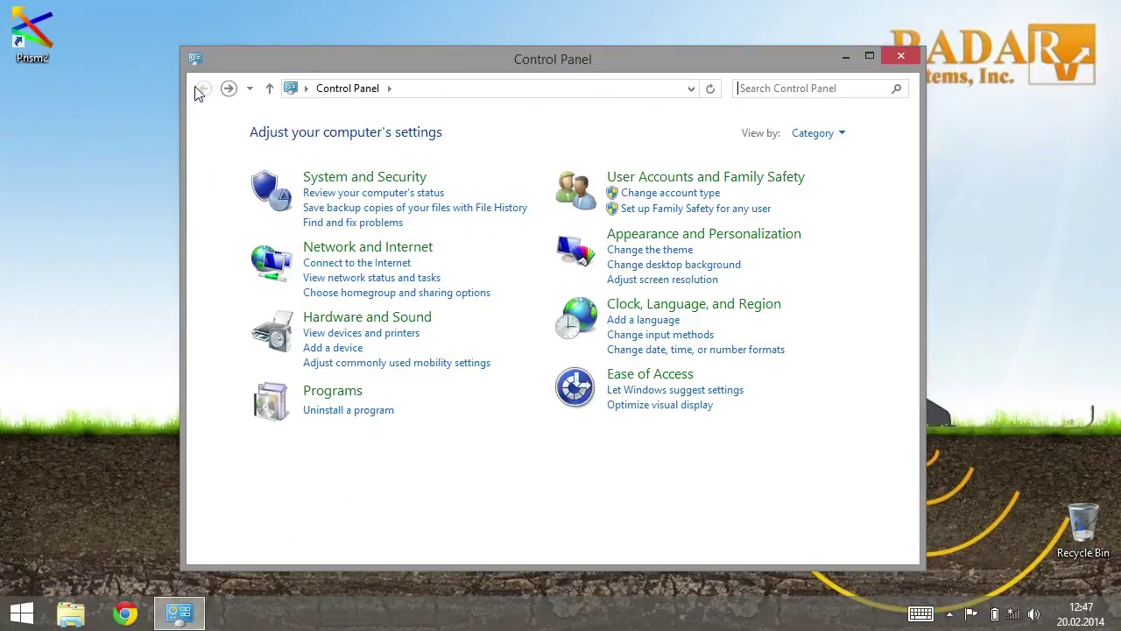
click(396, 323)
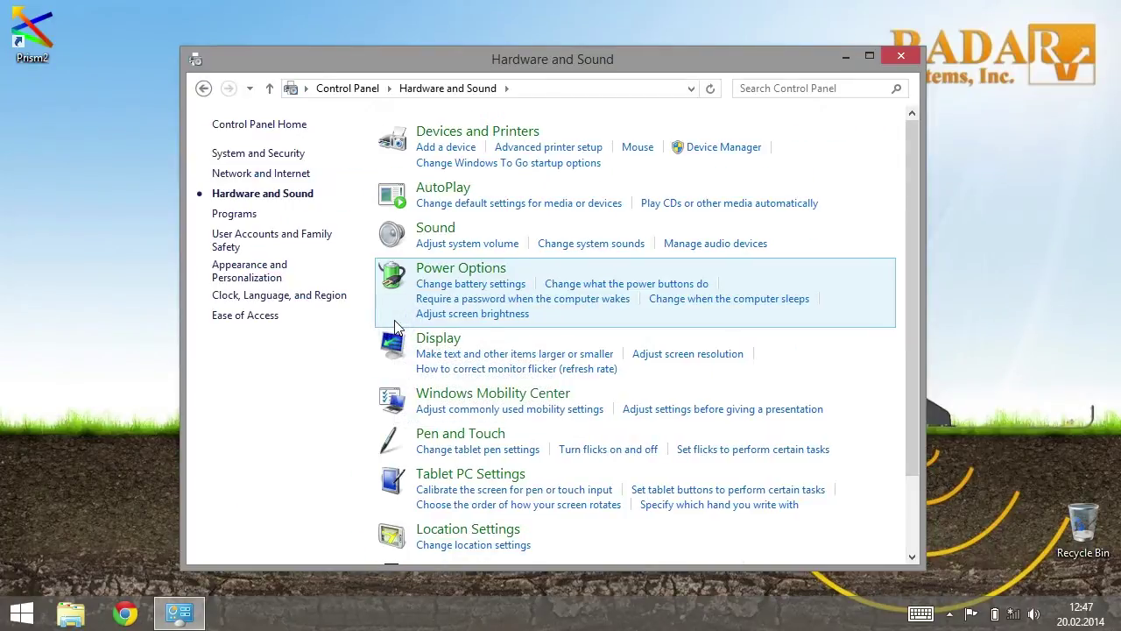
click(454, 273)
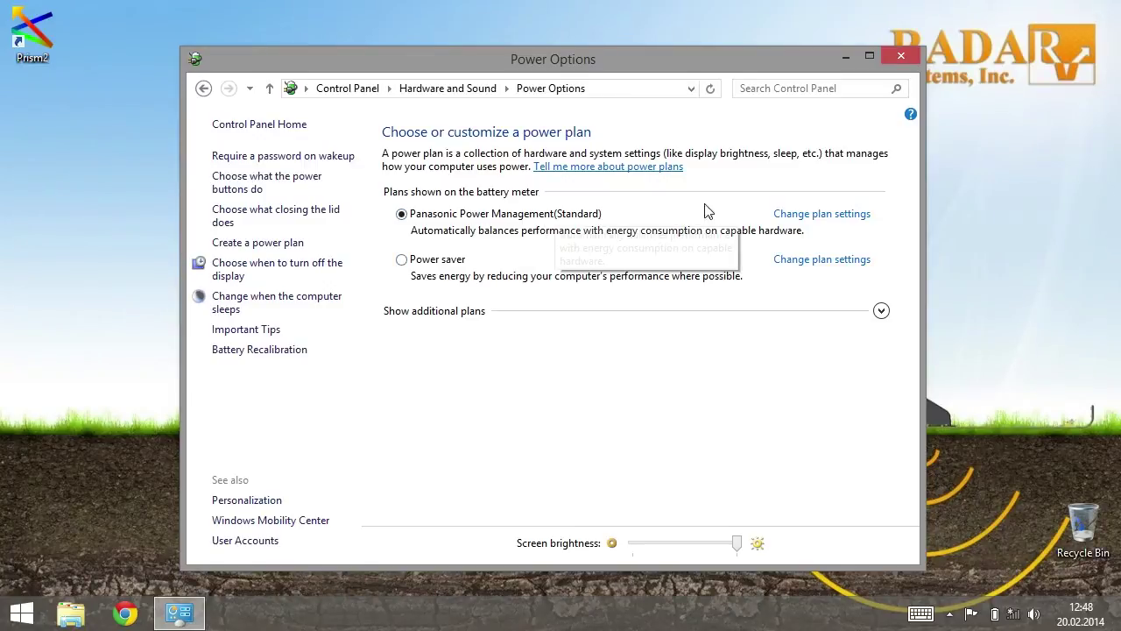
click(797, 220)
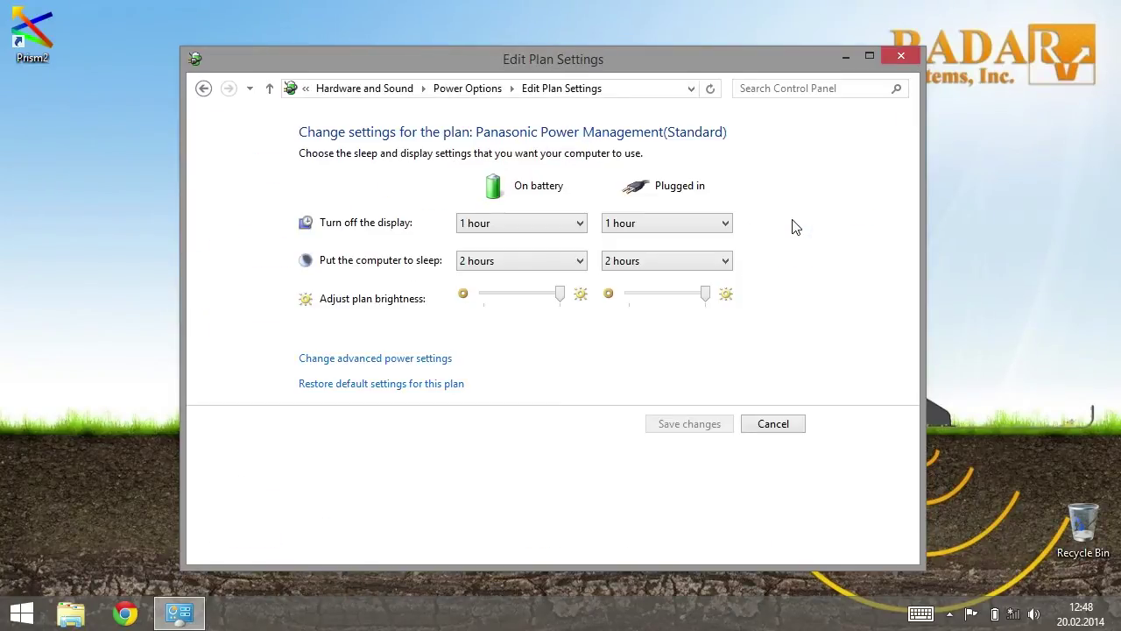
click(399, 361)
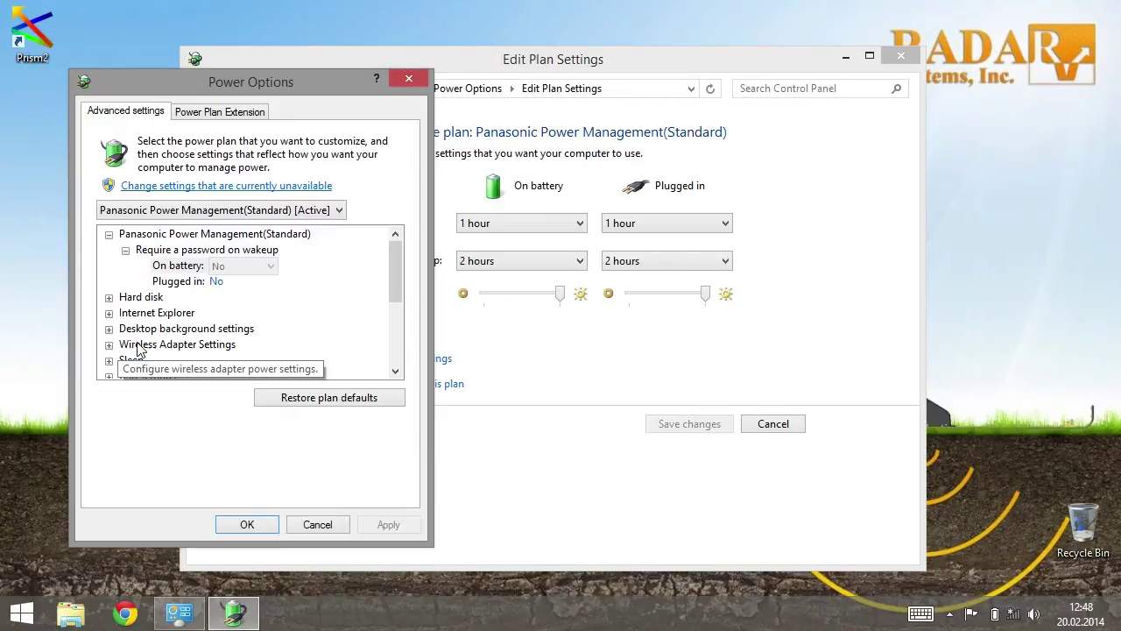
click(109, 344)
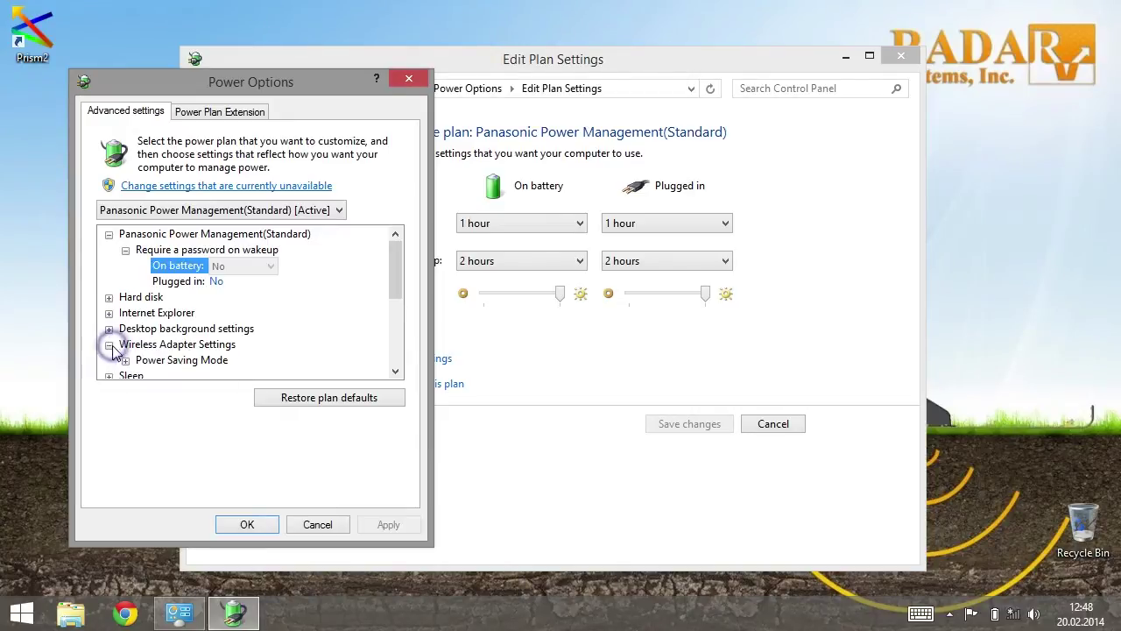
click(125, 360)
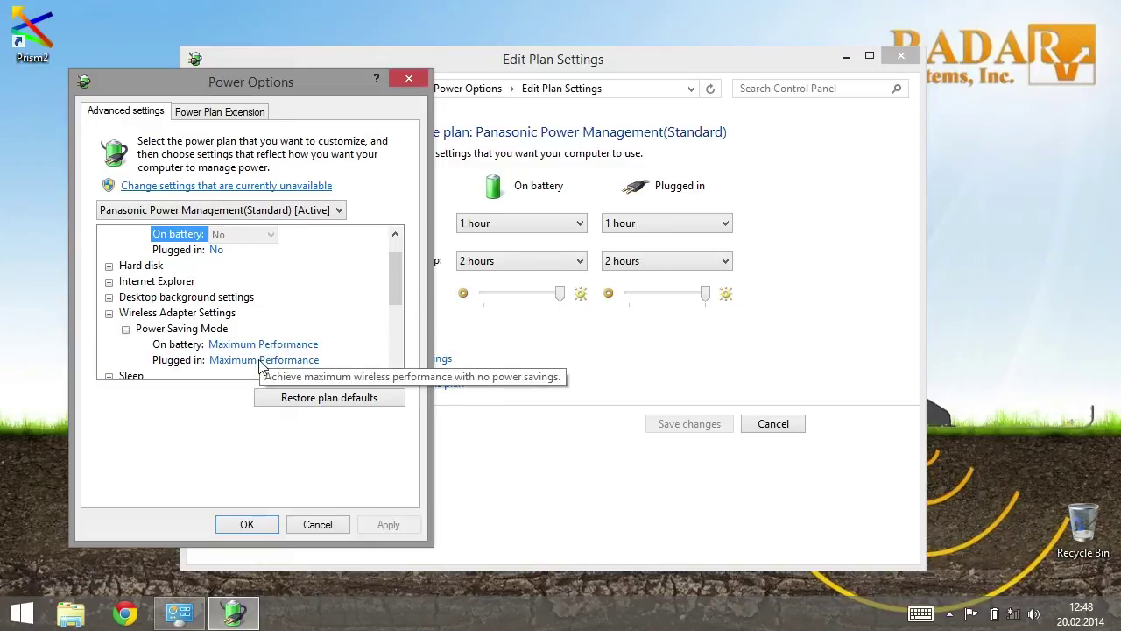
click(261, 529)
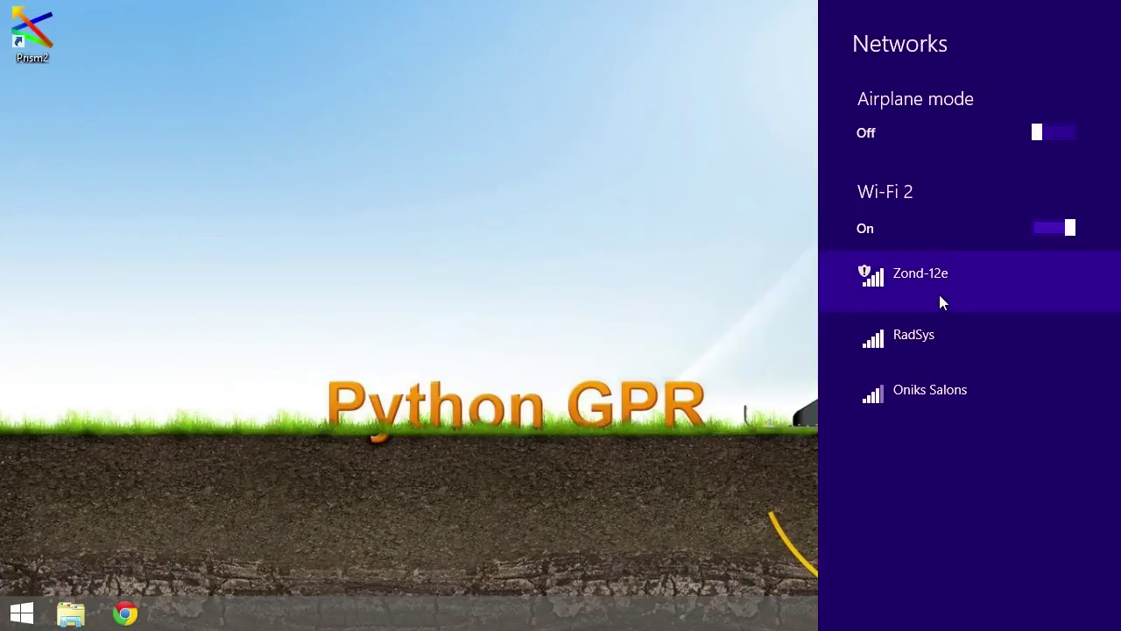
- Connect the computer to the Zond-12e wireless network with automatic connection enabled
click(939, 294)
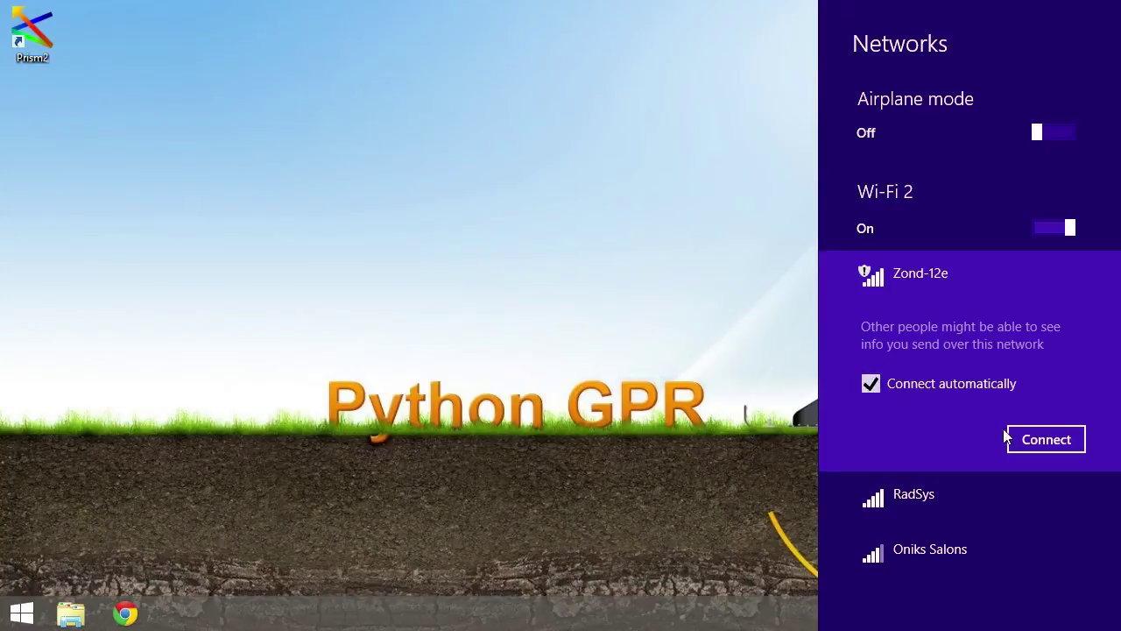
click(1031, 444)
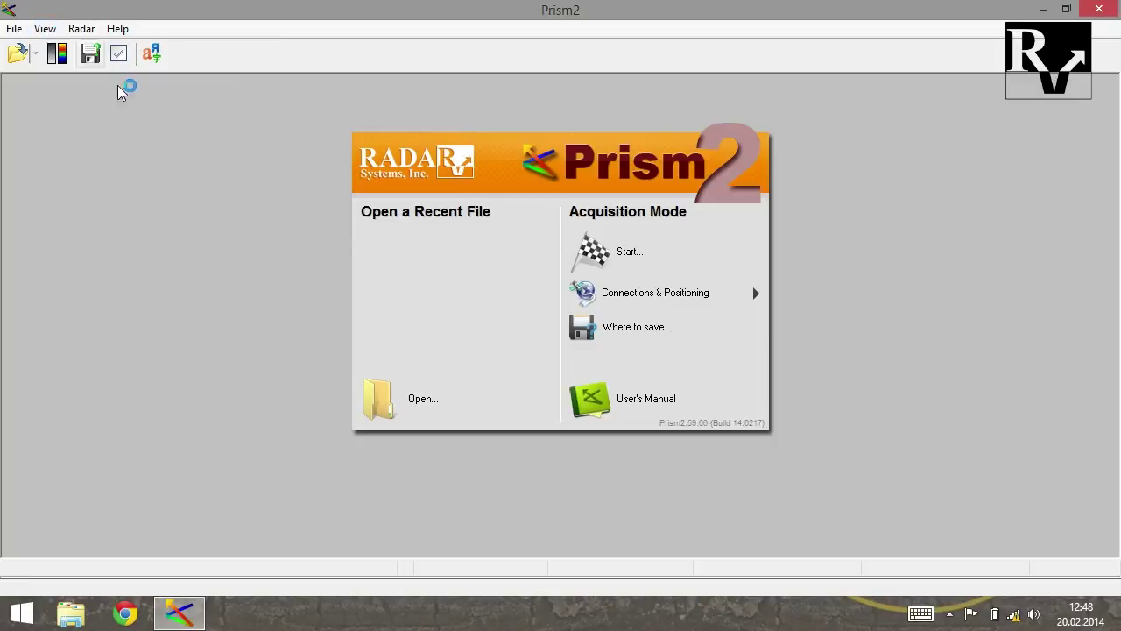
- In Prism2, open the Ethernet connection settings and accept the IP address 192.168.0.10
click(616, 295)
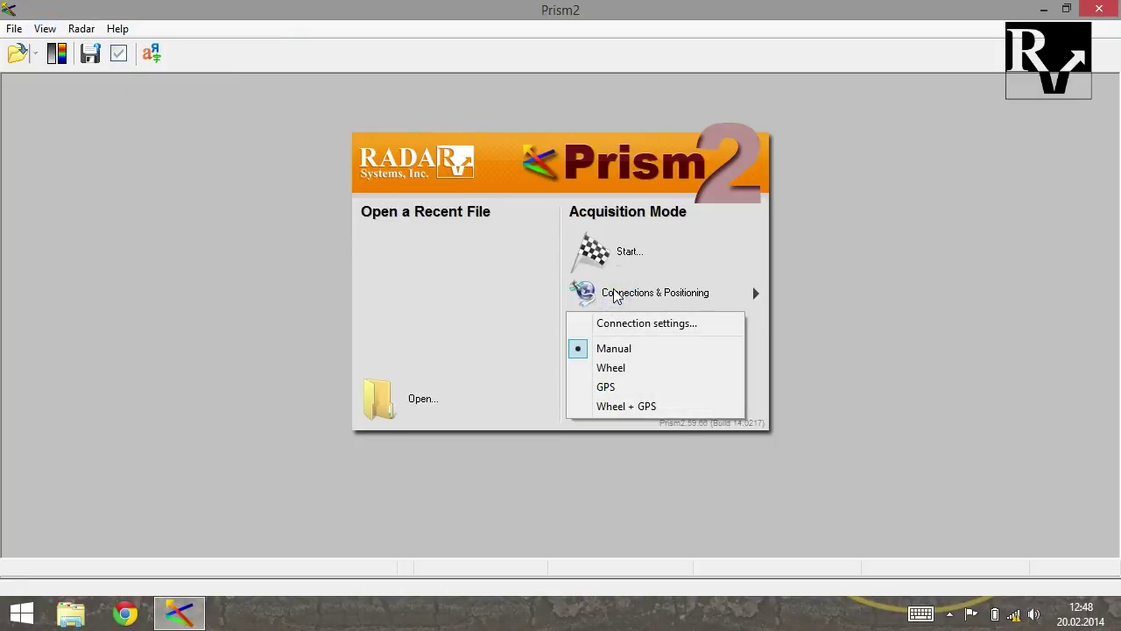
click(623, 325)
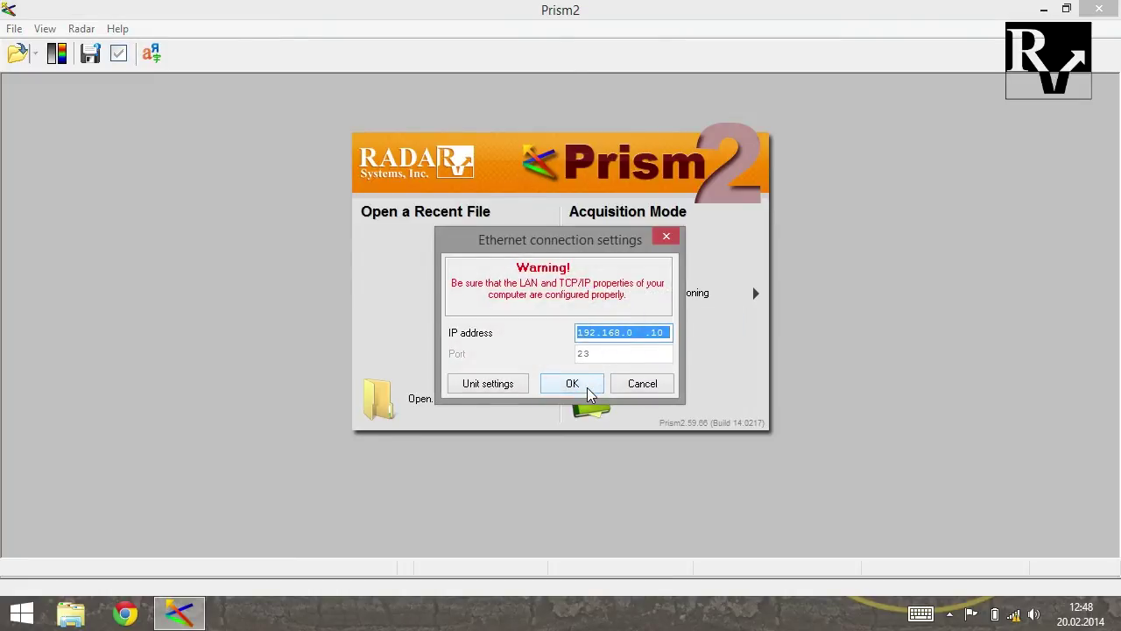
click(589, 392)
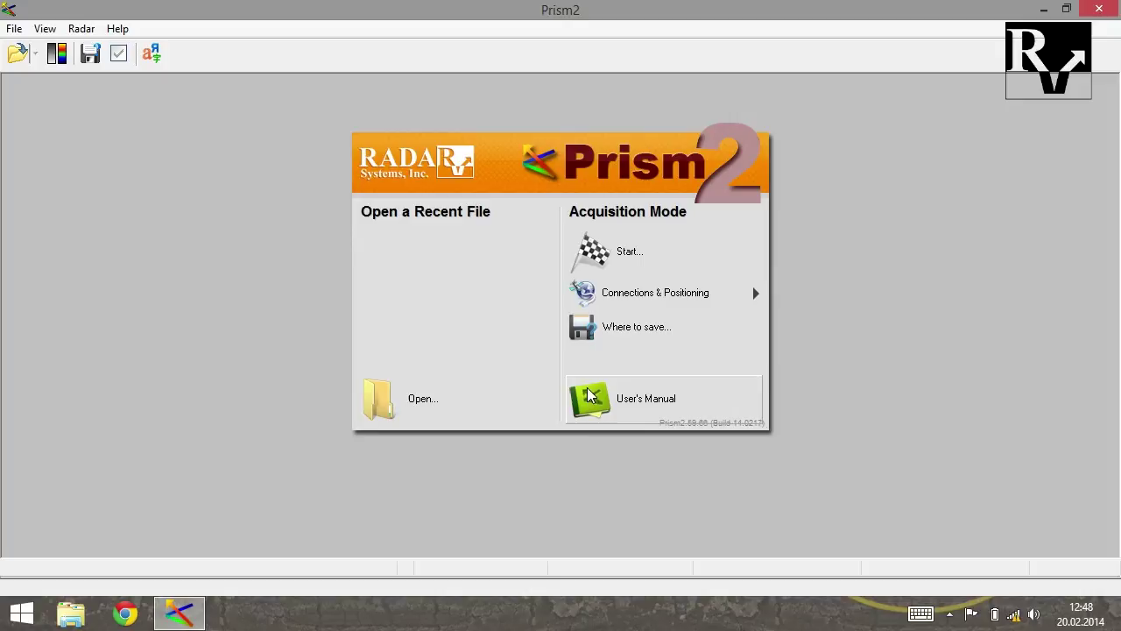
- Choose Manual positioning and start acquisition mode
click(608, 292)
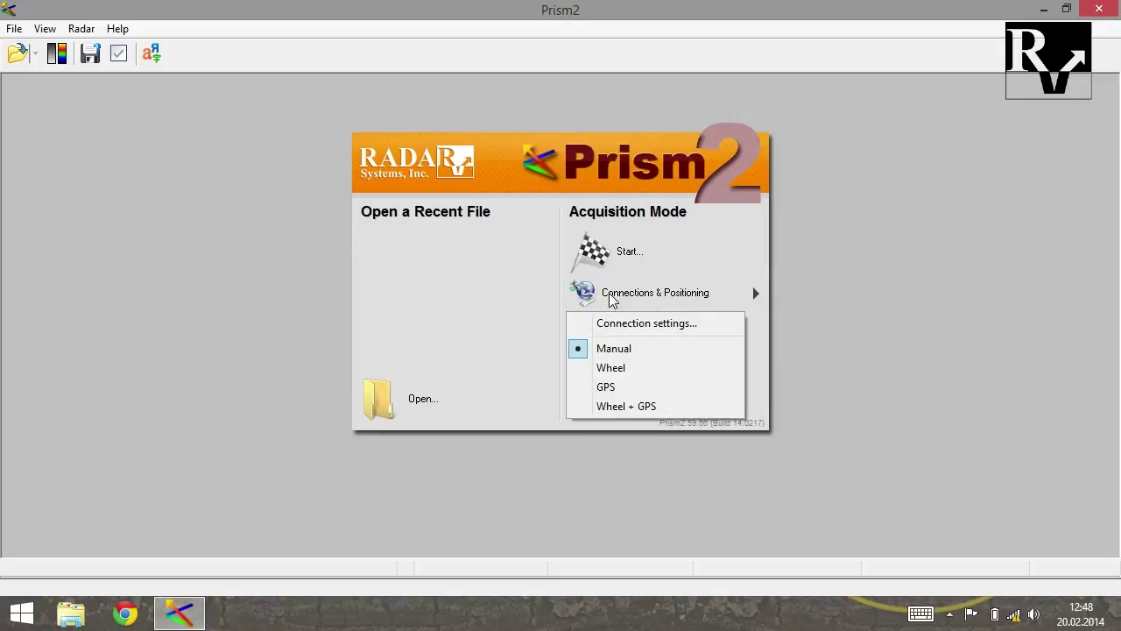
click(604, 350)
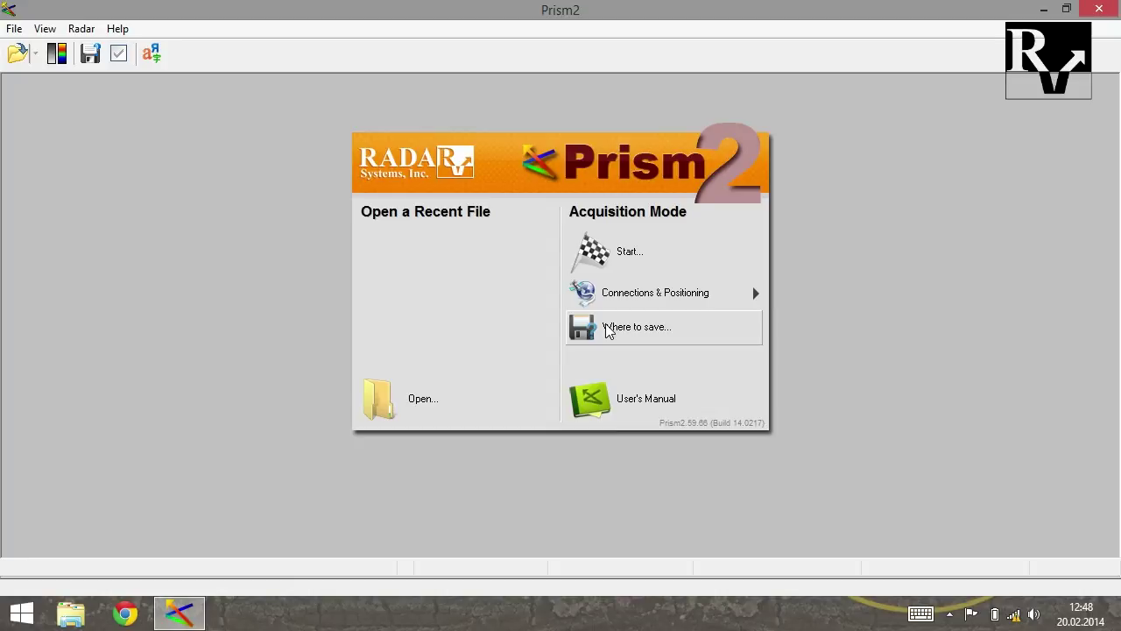
click(599, 256)
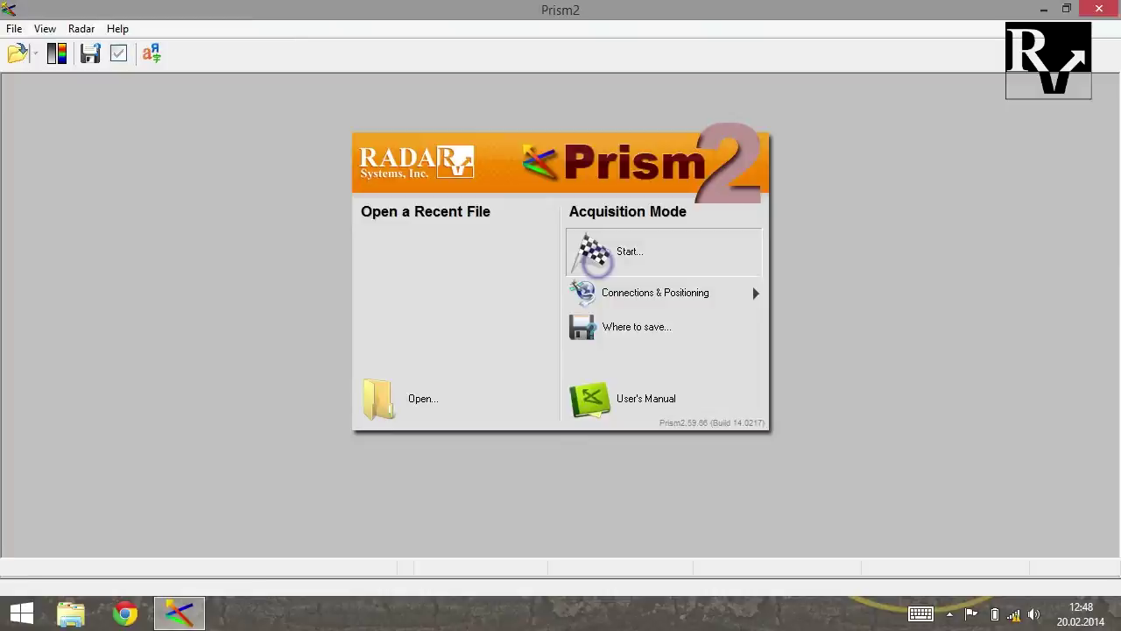